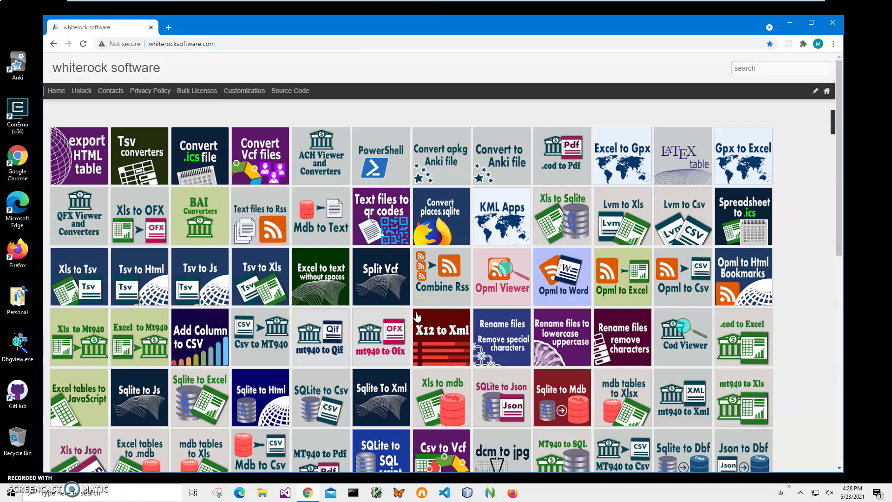
# Open States.tsv from File Explorer's Recent files in Tsv Viewer
pyautogui.click(480, 204)
pyautogui.click(484, 222)
pyautogui.click(537, 168)
pyautogui.click(275, 493)
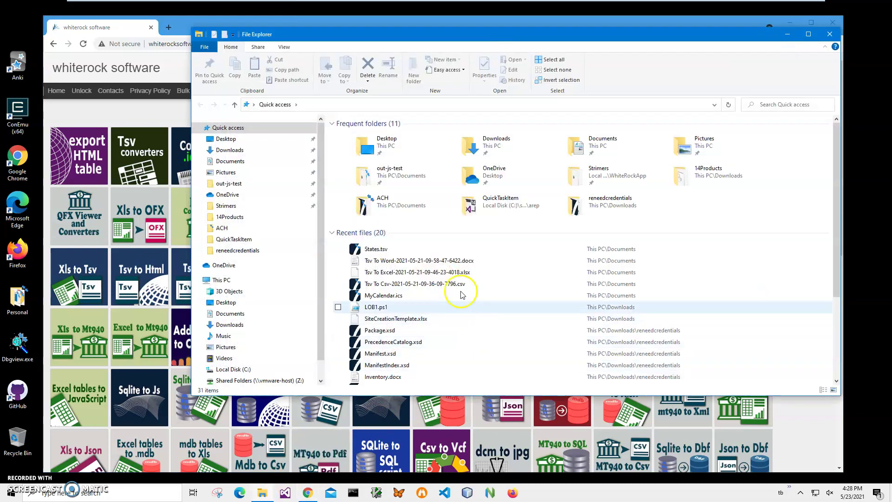
pyautogui.click(382, 249)
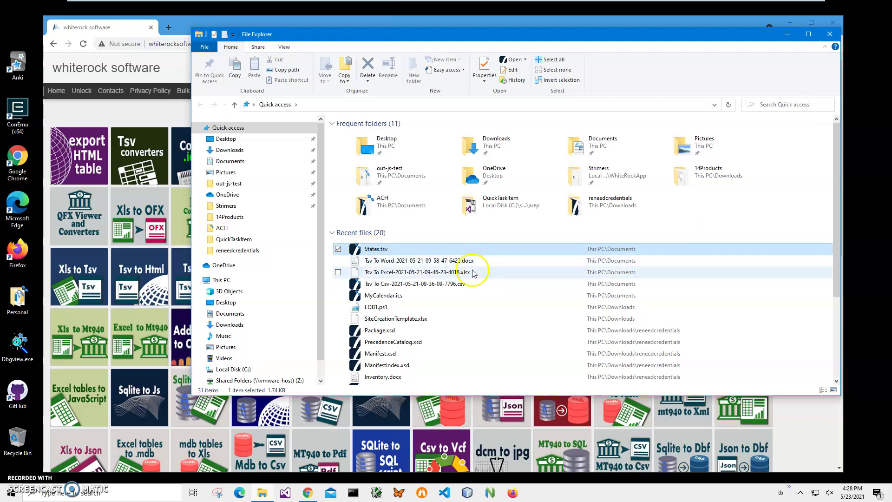
pyautogui.press('Return')
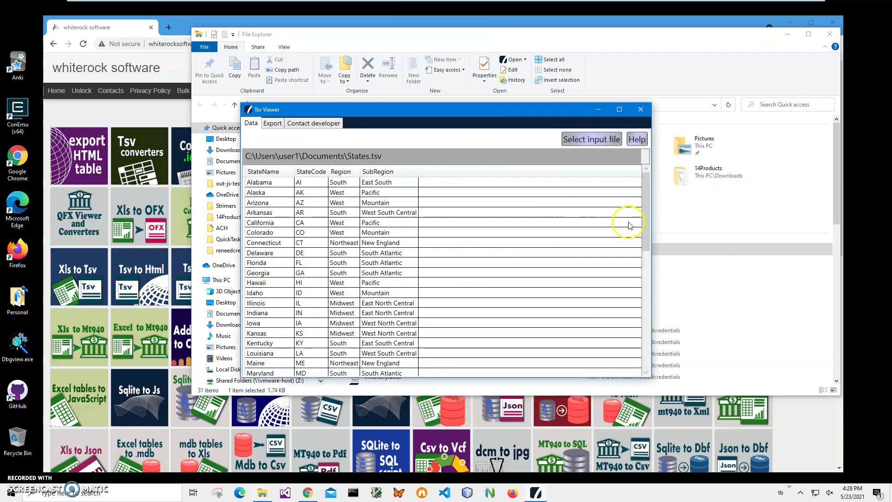
# Browse the state rows down to Wyoming, glance at the Export tab, then close Tsv Viewer
pyautogui.moveTo(645, 215); pyautogui.dragTo(633, 199)
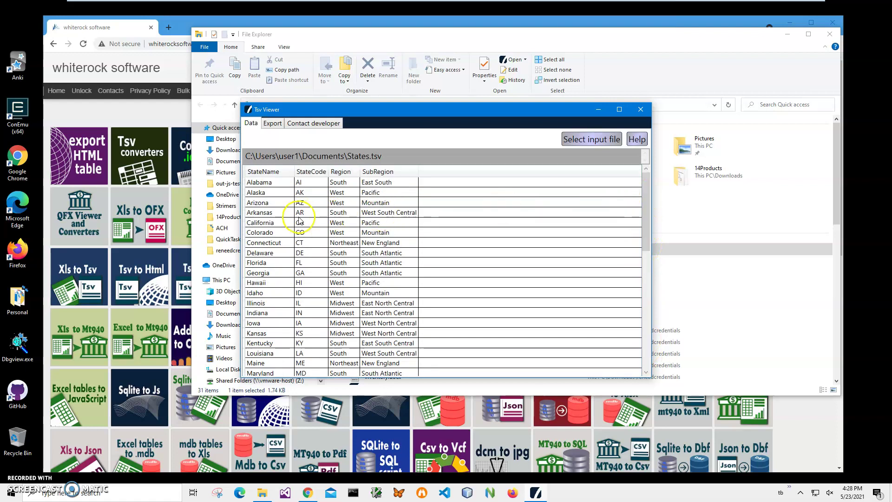
pyautogui.moveTo(299, 220); pyautogui.dragTo(268, 182)
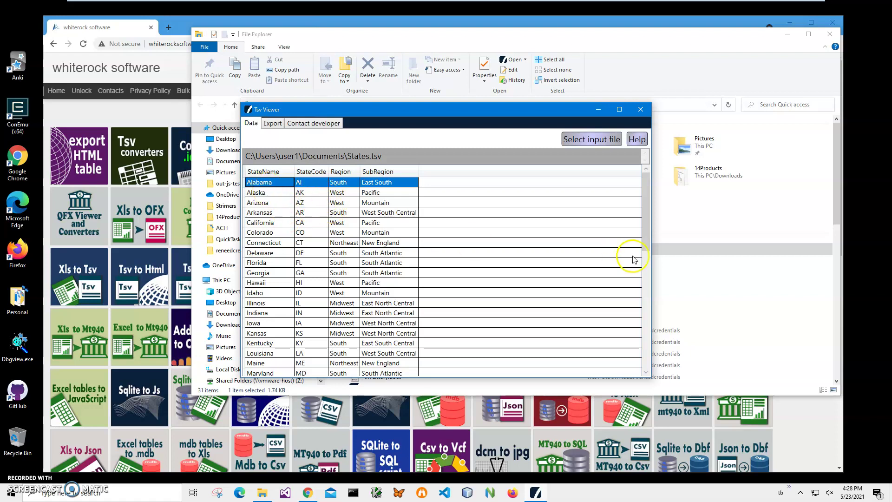
pyautogui.moveTo(645, 239); pyautogui.dragTo(646, 371)
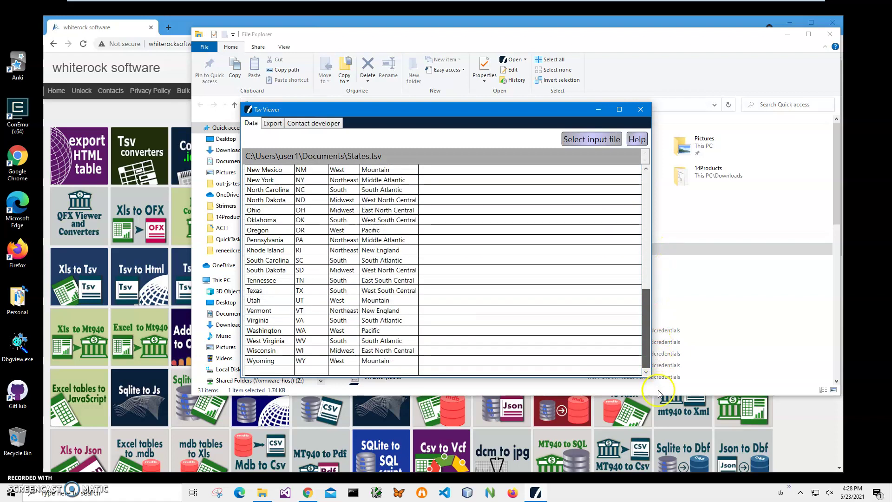
pyautogui.click(374, 360)
pyautogui.click(357, 320)
pyautogui.click(273, 123)
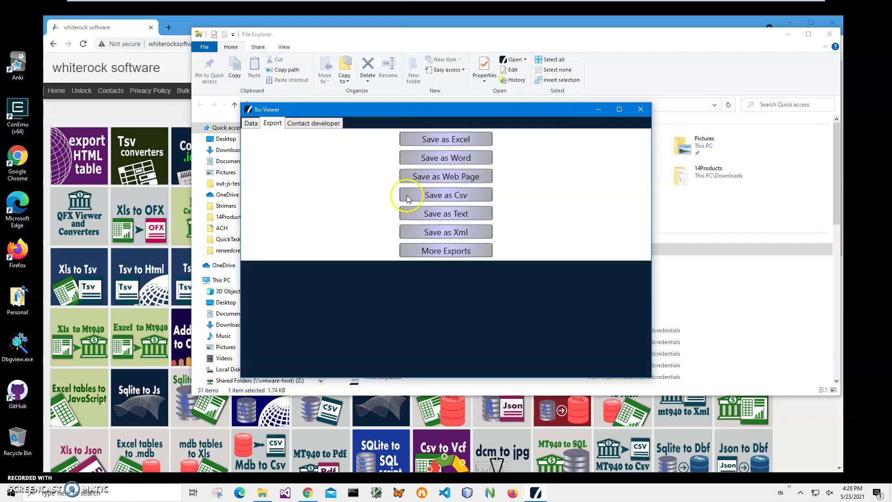
pyautogui.click(251, 122)
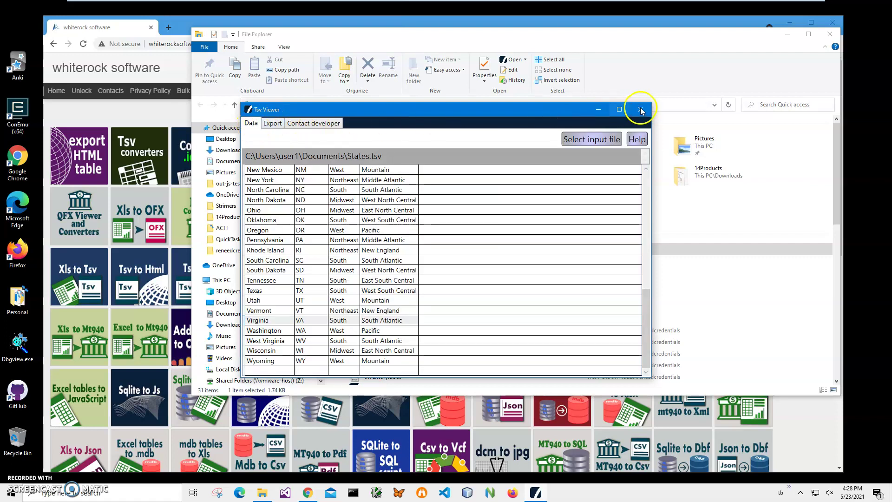
pyautogui.click(640, 110)
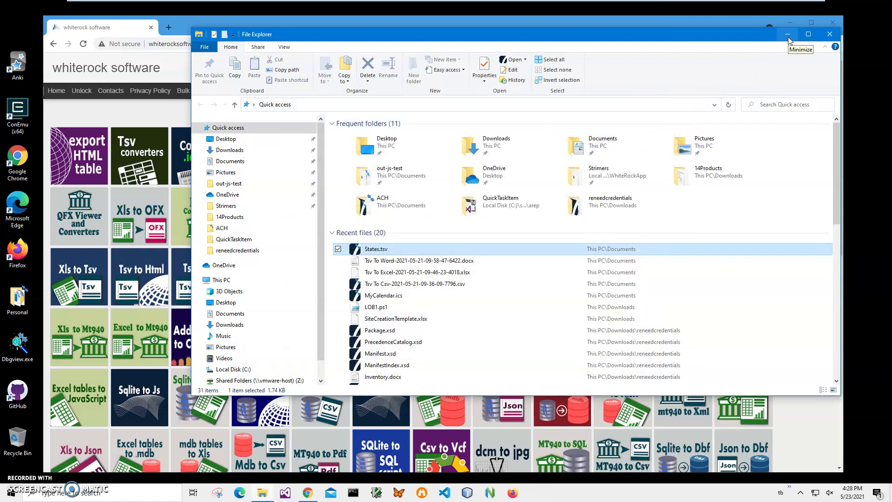
# Search whiterock software for 'tsv' and download TsvToSqlSetup.zip from the convert tsv file post
pyautogui.click(380, 252)
pyautogui.click(186, 21)
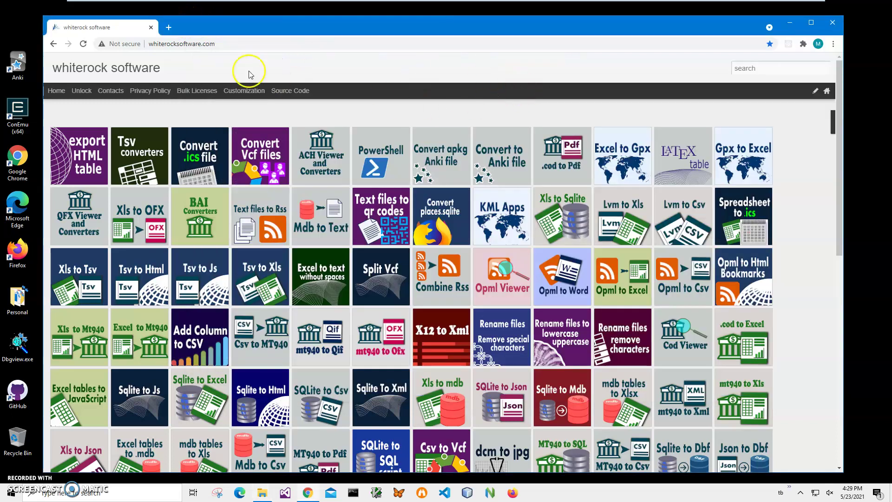
pyautogui.click(742, 70)
pyautogui.write('tsv')
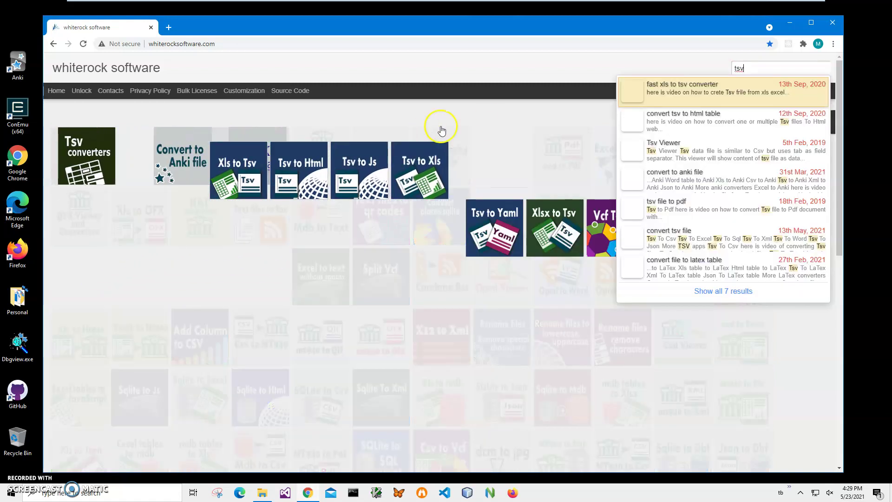
pyautogui.click(78, 160)
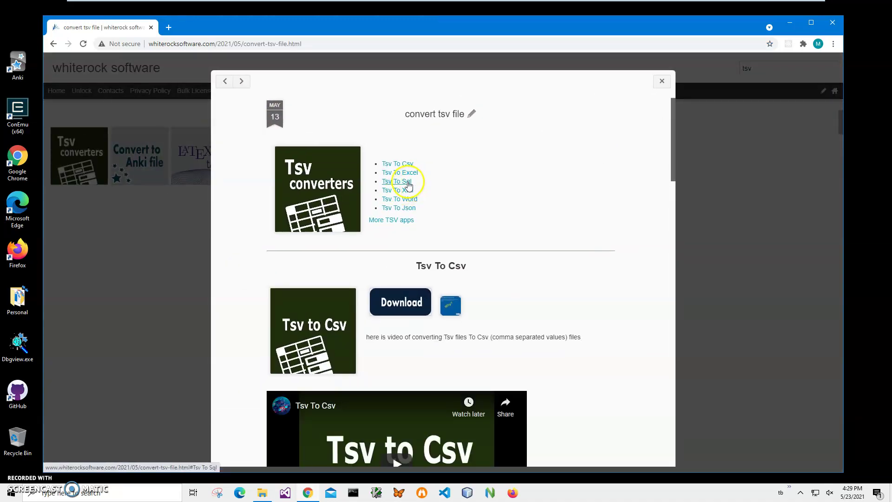
pyautogui.click(408, 183)
pyautogui.click(399, 138)
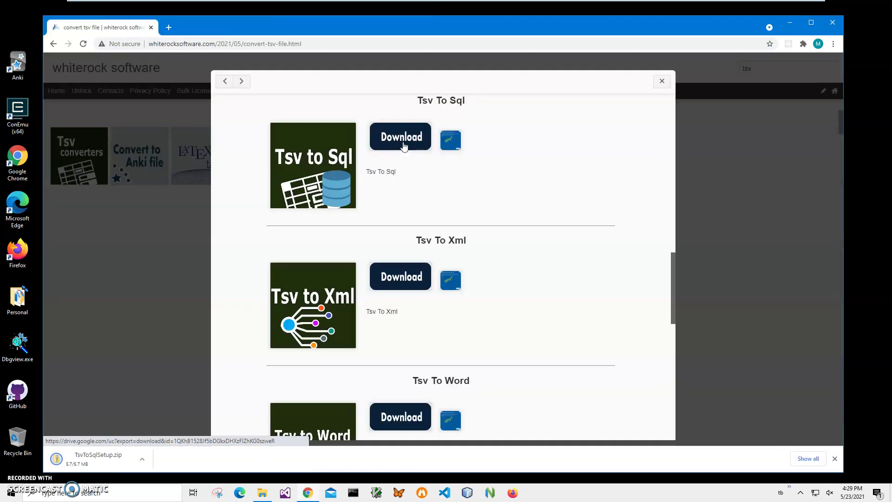
# Run TsvToSqlSetup.msi from the downloaded zip, allow it past SmartScreen, and finish setup
pyautogui.click(111, 459)
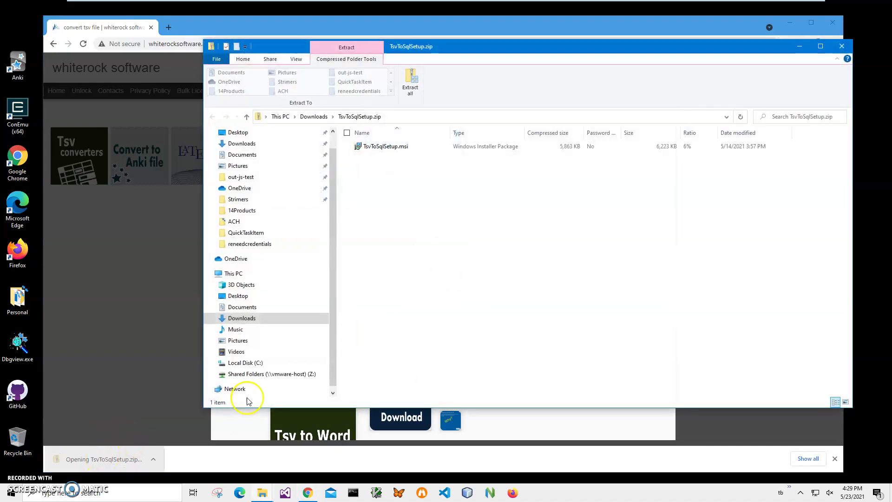
pyautogui.doubleClick(377, 146)
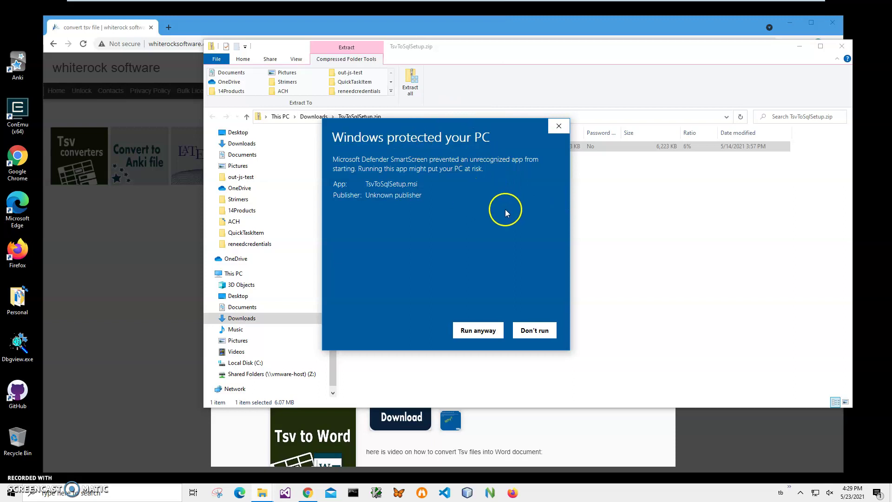
pyautogui.moveTo(422, 197); pyautogui.dragTo(337, 199)
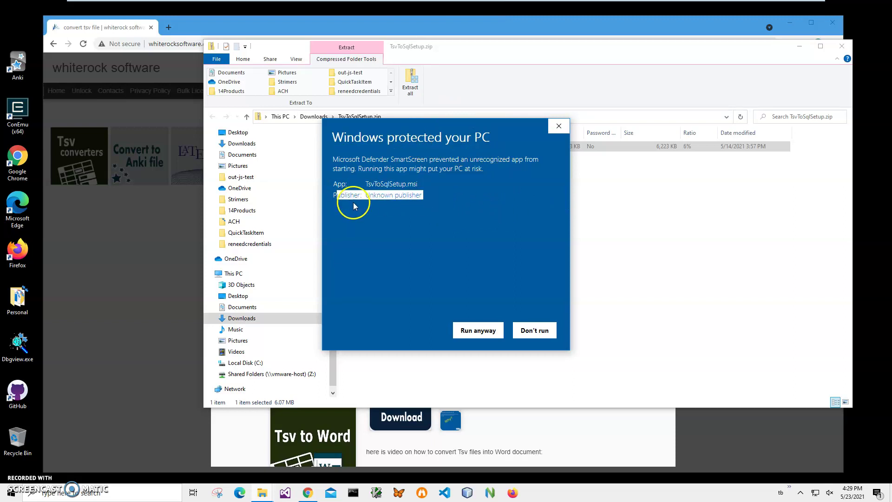
pyautogui.click(354, 207)
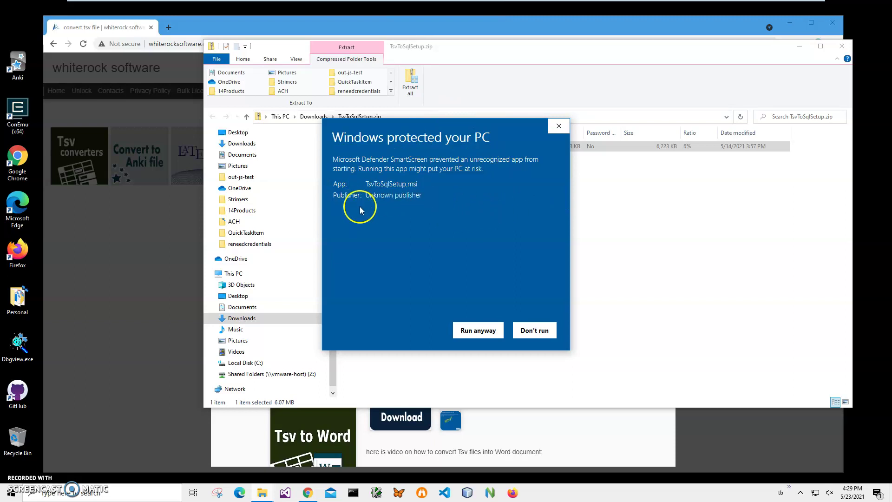
pyautogui.click(476, 331)
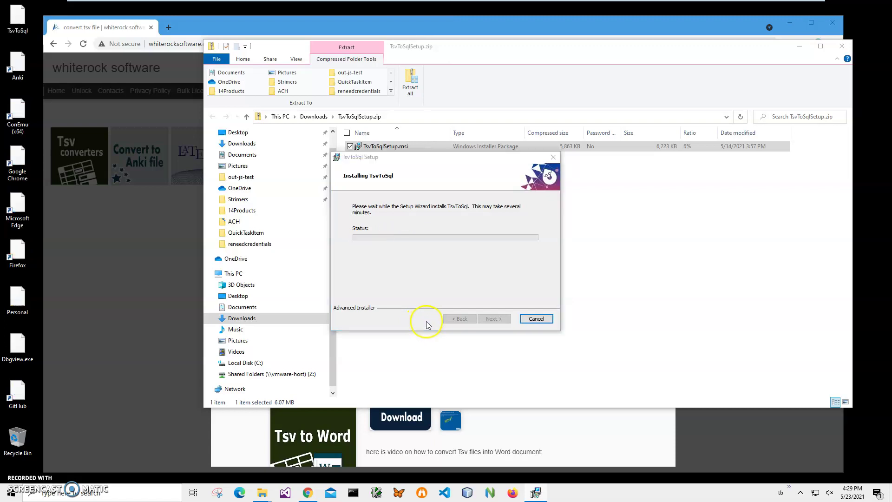
pyautogui.click(505, 318)
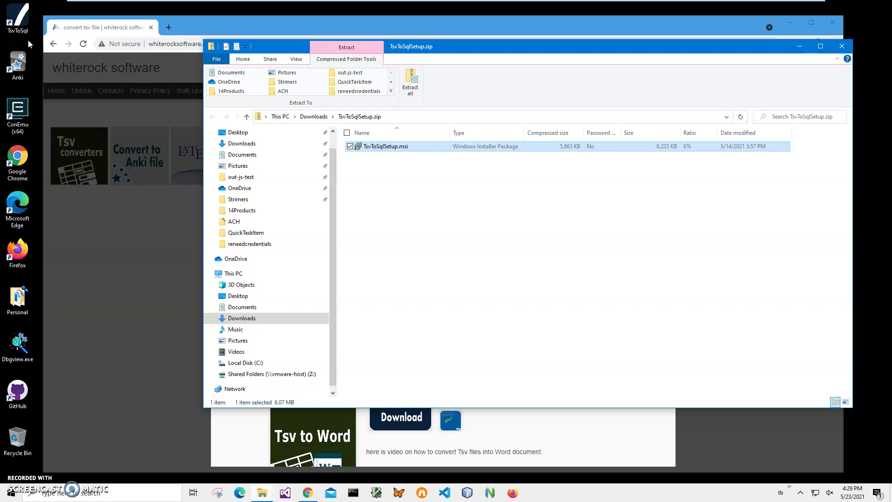
pyautogui.click(25, 23)
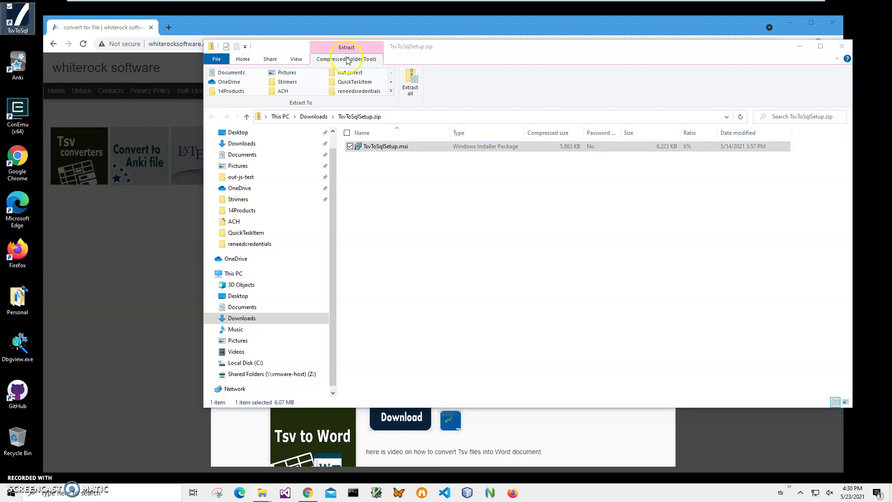
# Close Chrome and File Explorer, launch Tsv To Sql from its desktop icon, and open its input-file picker
pyautogui.click(841, 45)
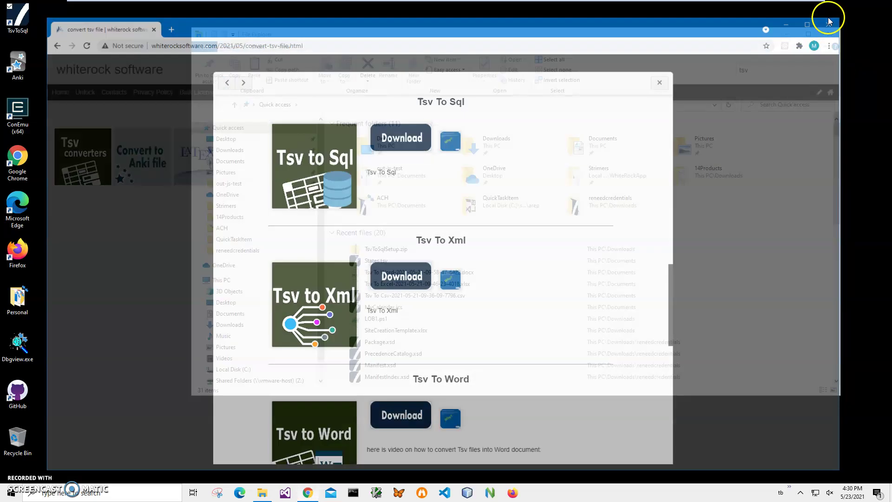
pyautogui.click(832, 22)
pyautogui.doubleClick(18, 16)
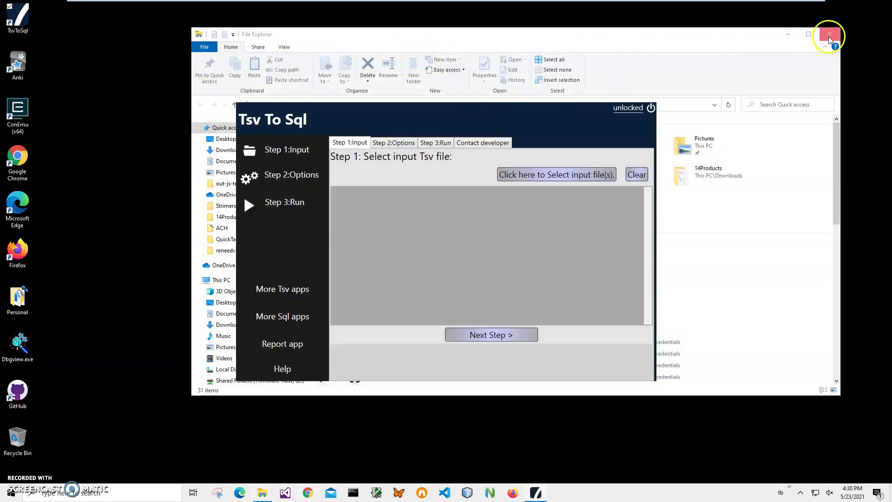
pyautogui.click(828, 34)
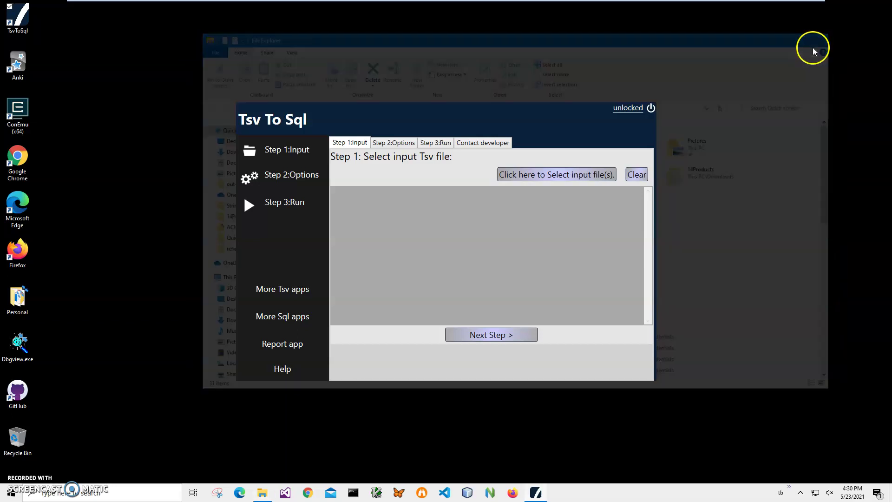
pyautogui.moveTo(552, 110); pyautogui.dragTo(513, 103)
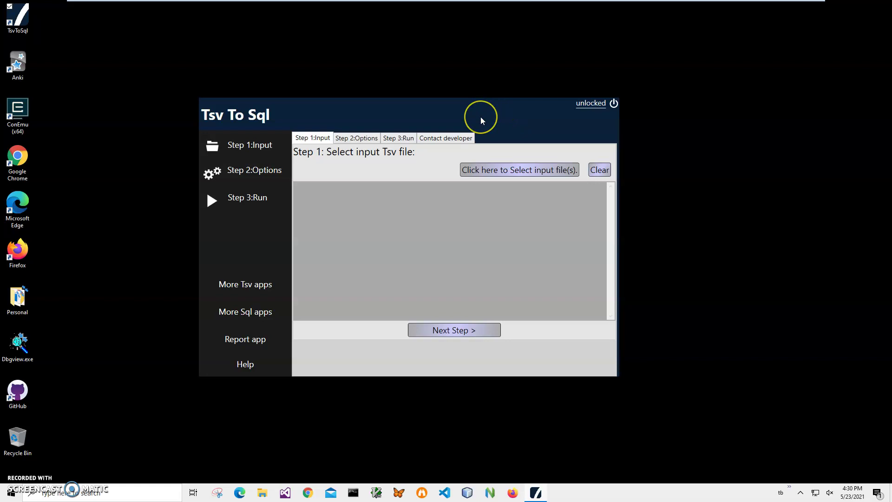
pyautogui.click(521, 170)
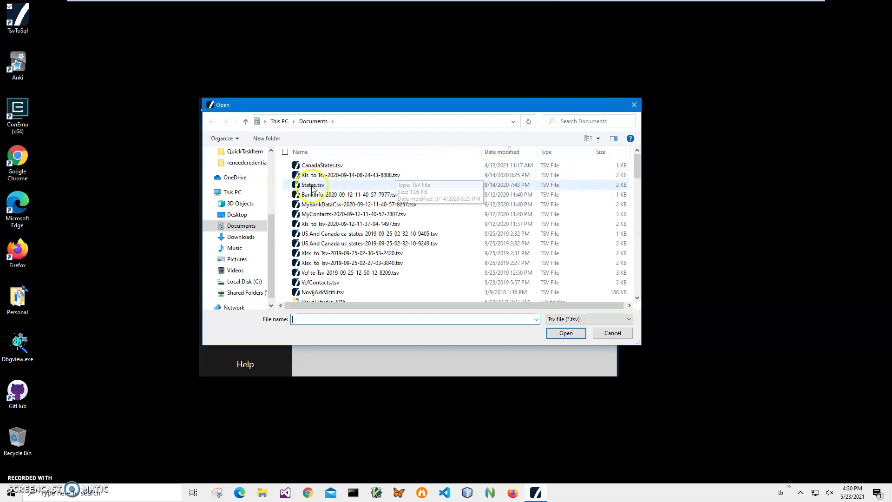
# Load several TSV files, CanadaStates.tsv through the Vcf to Tsv file, as inputs, then clear the list
pyautogui.doubleClick(360, 184)
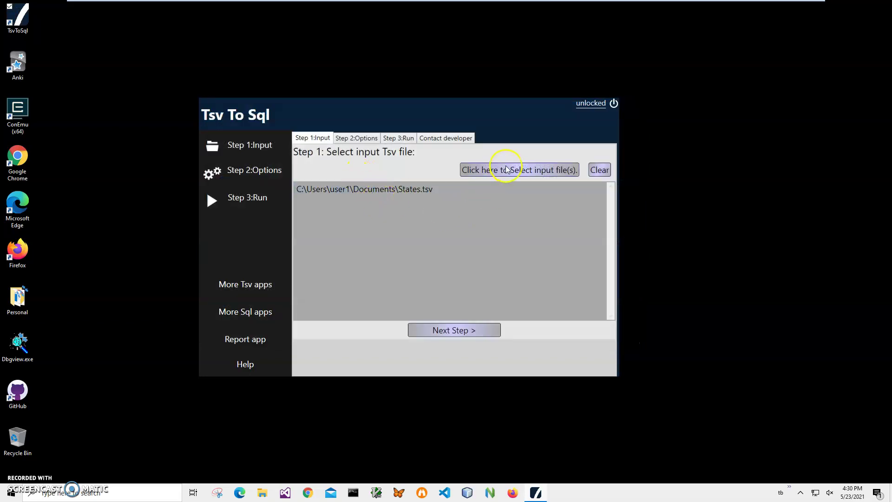
pyautogui.click(521, 170)
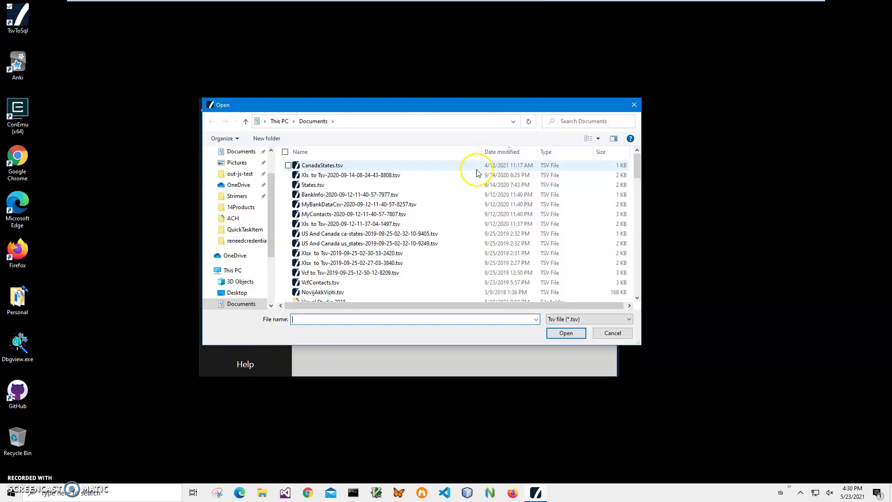
pyautogui.click(337, 168)
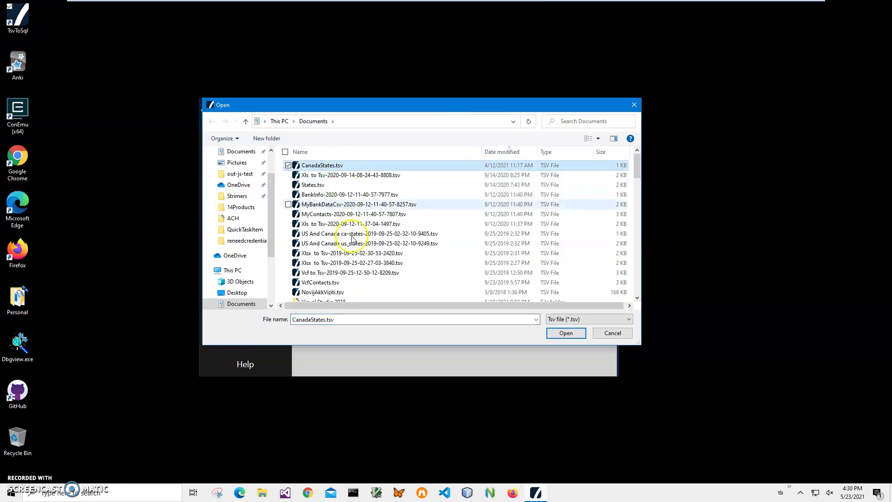
pyautogui.keyDown('shift'); pyautogui.click(345, 274); pyautogui.keyUp('shift')
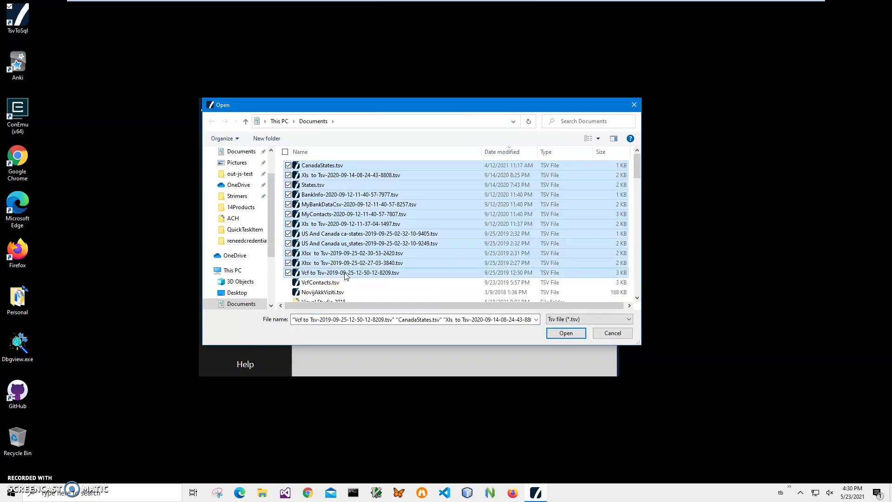
pyautogui.click(569, 332)
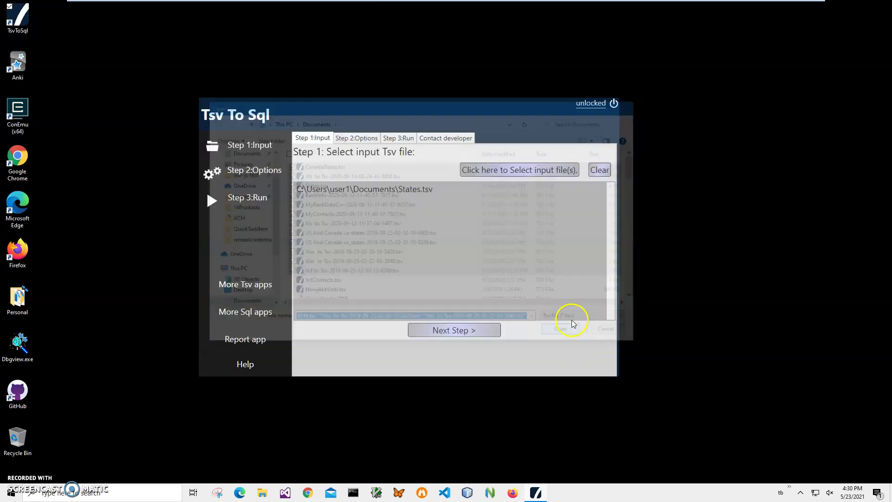
pyautogui.click(599, 177)
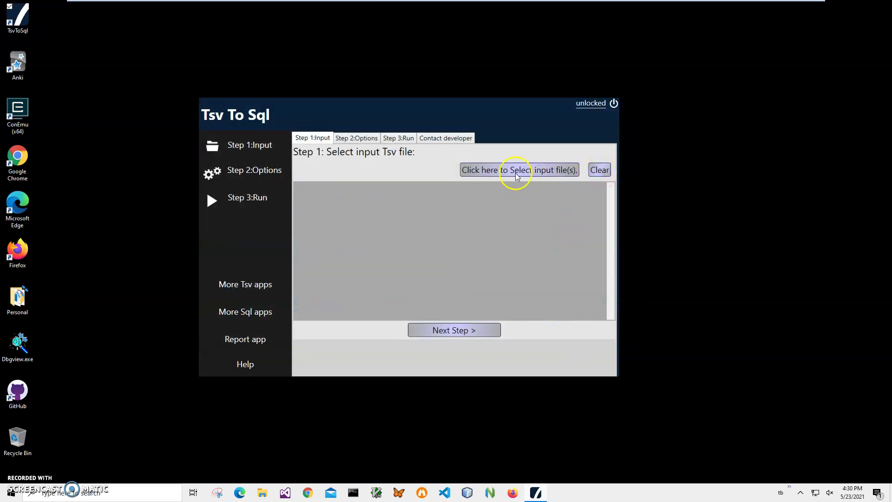
# Reload only States.tsv from Documents as the single input file
pyautogui.click(516, 176)
pyautogui.click(332, 188)
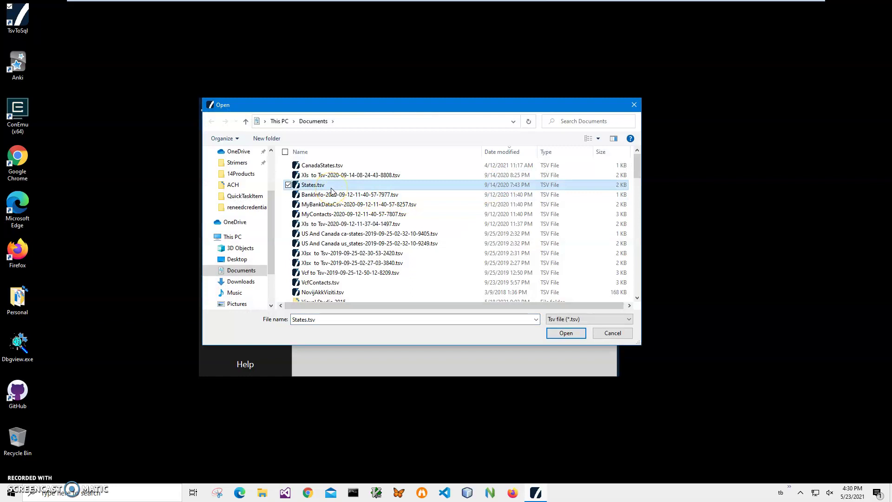
pyautogui.hotkey('ctrl', 'a')
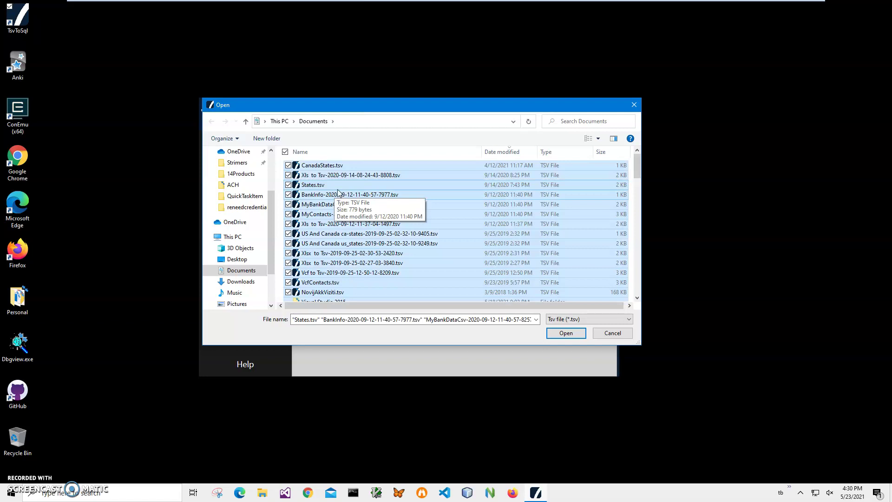
pyautogui.click(338, 188)
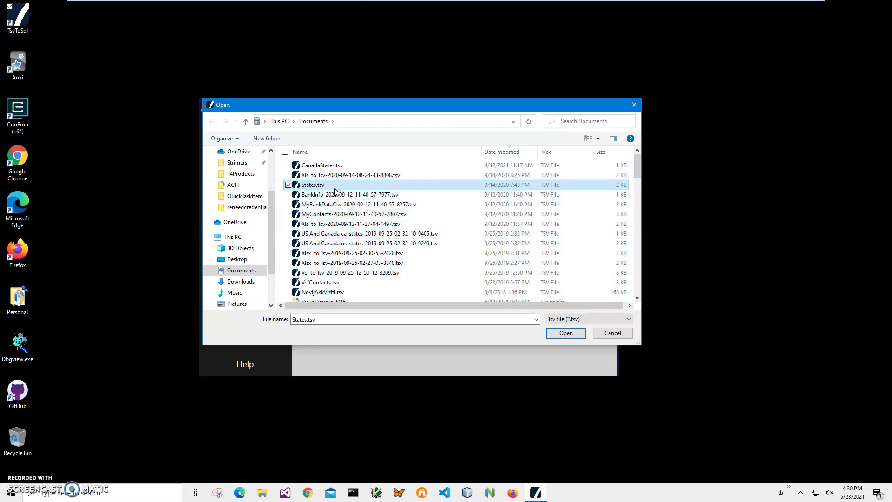
pyautogui.click(566, 333)
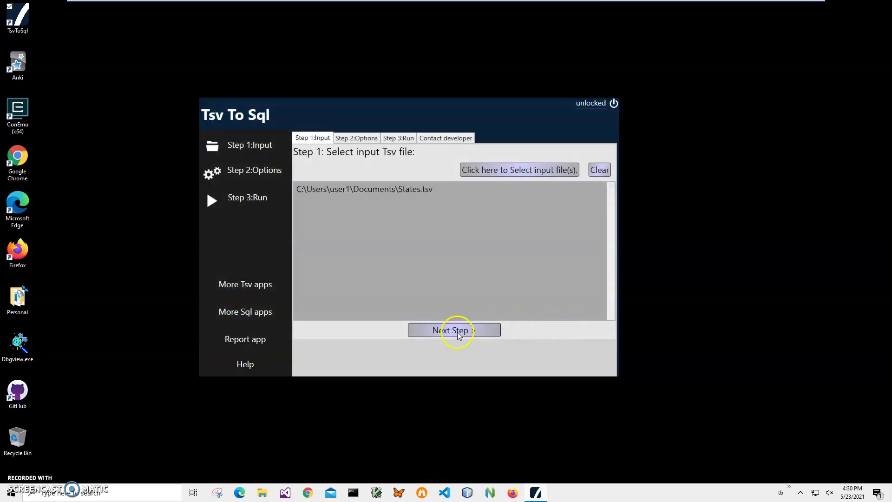
# Advance to the conversion options and choose Microsoft SQL Server as the SQL database type
pyautogui.click(458, 331)
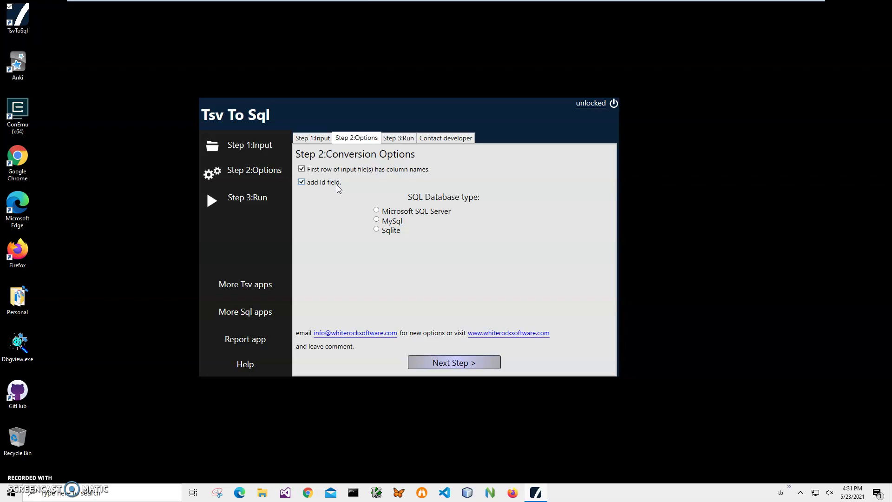
pyautogui.click(386, 214)
pyautogui.click(465, 365)
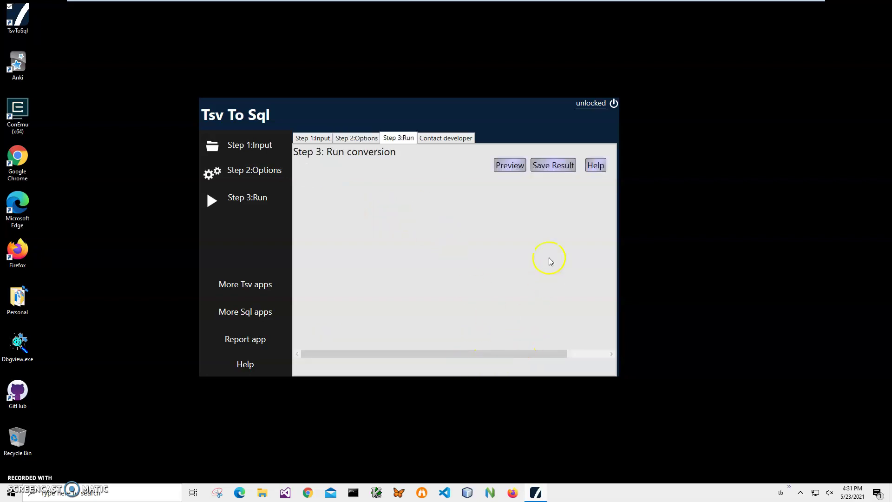
pyautogui.click(511, 166)
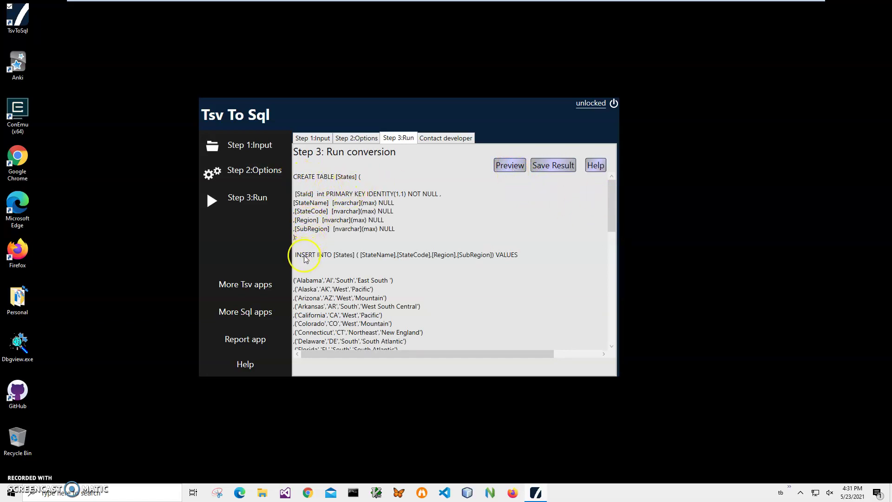
pyautogui.moveTo(612, 209)
pyautogui.mouseDown()
pyautogui.moveTo(608, 329)
pyautogui.moveTo(619, 196)
pyautogui.mouseUp()
pyautogui.click(552, 166)
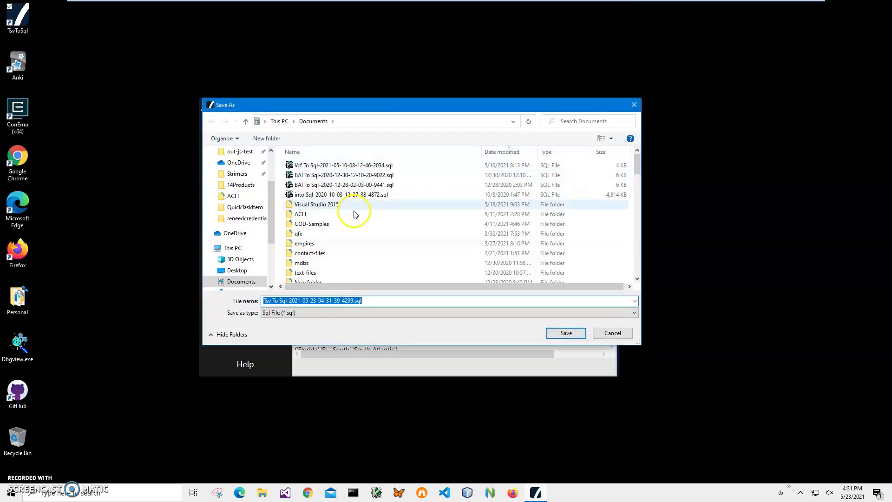
pyautogui.click(552, 335)
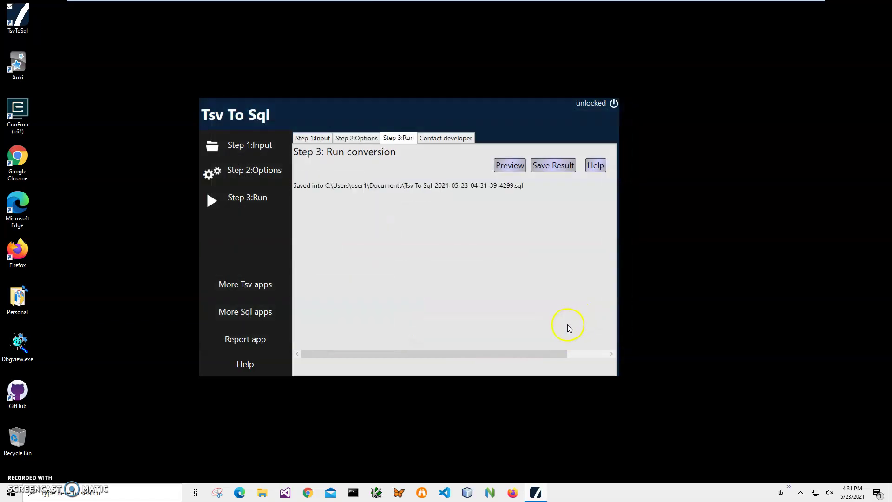
# Open the saved .sql file from File Explorer in Notepad
pyautogui.click(262, 492)
pyautogui.rightClick(403, 248)
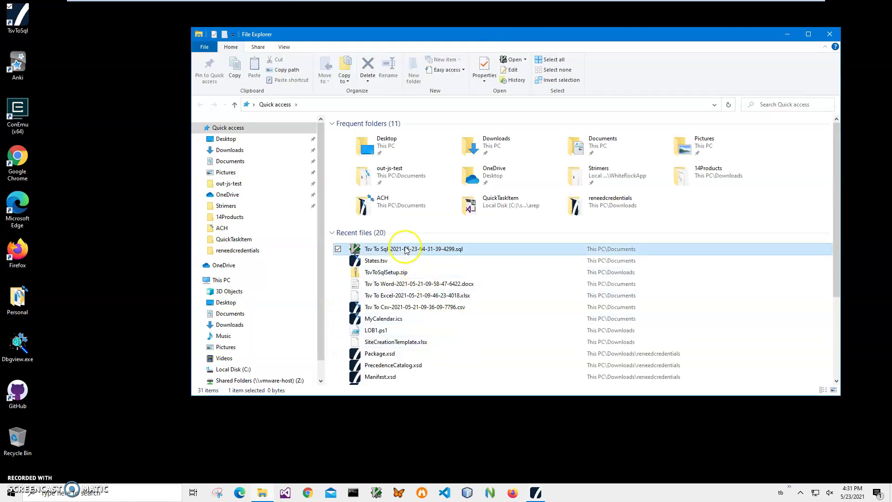
pyautogui.moveTo(350, 325)
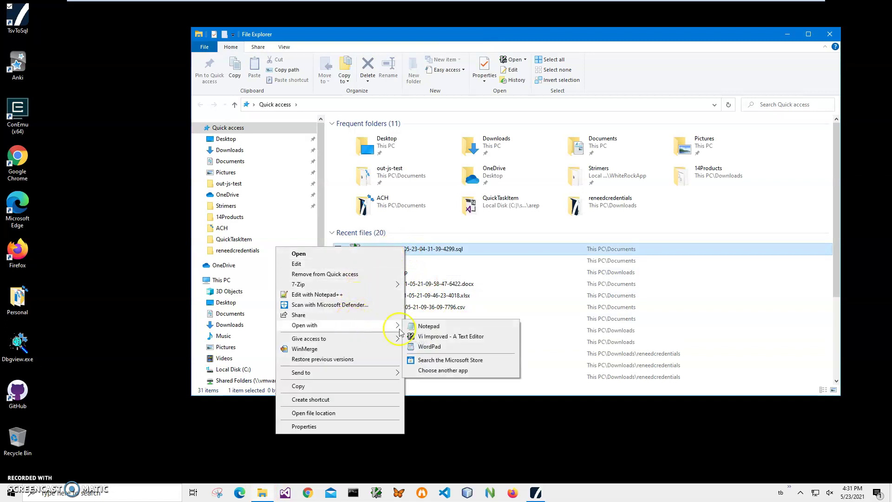
pyautogui.click(421, 326)
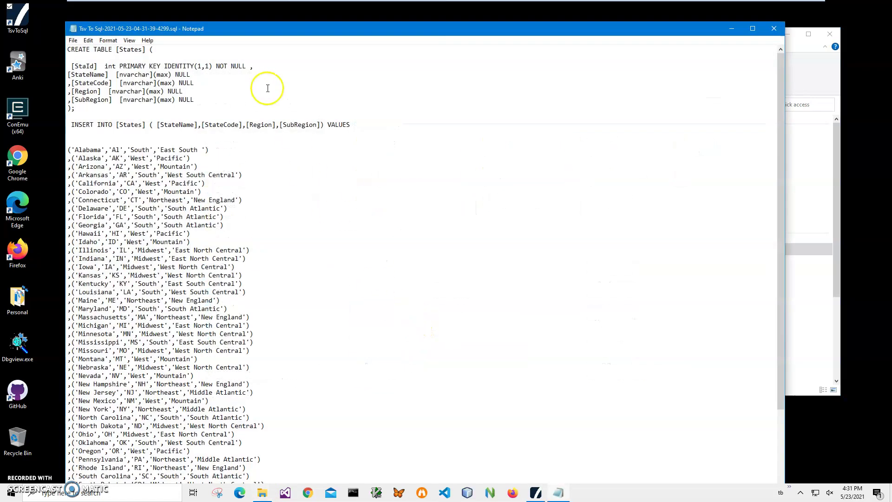
pyautogui.moveTo(274, 34); pyautogui.dragTo(282, 22)
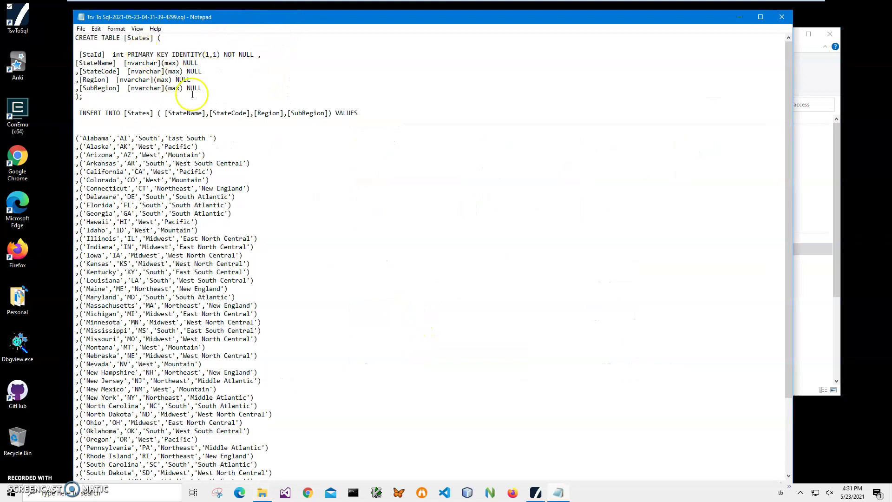
pyautogui.moveTo(89, 99); pyautogui.dragTo(60, 36)
pyautogui.click(143, 104)
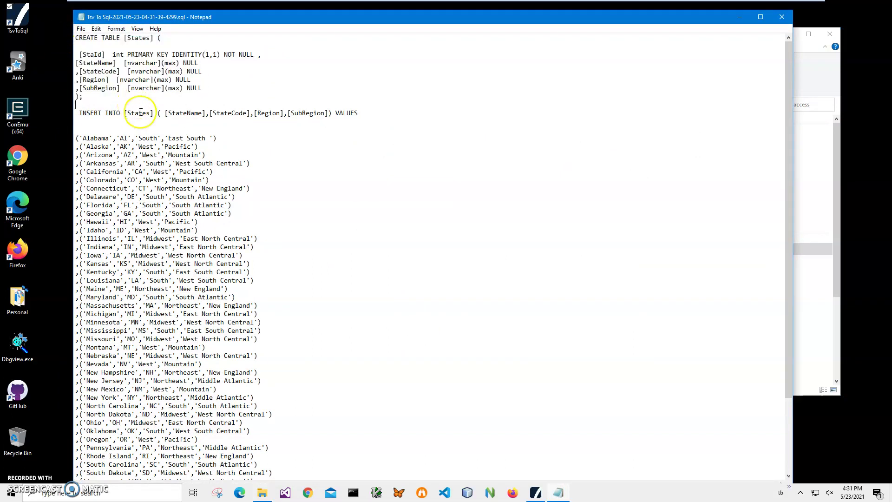
pyautogui.scroll(-2, 218, 270)
pyautogui.scroll(-2, 218, 271)
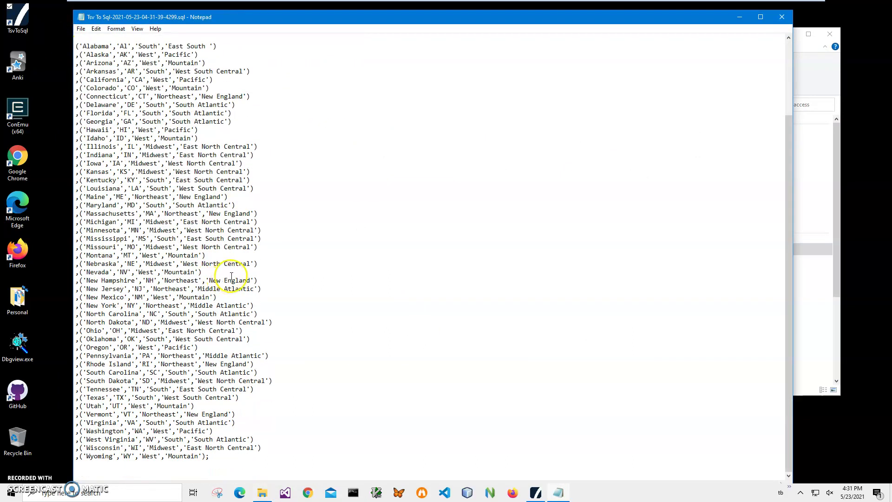
pyautogui.scroll(4, 359, 255)
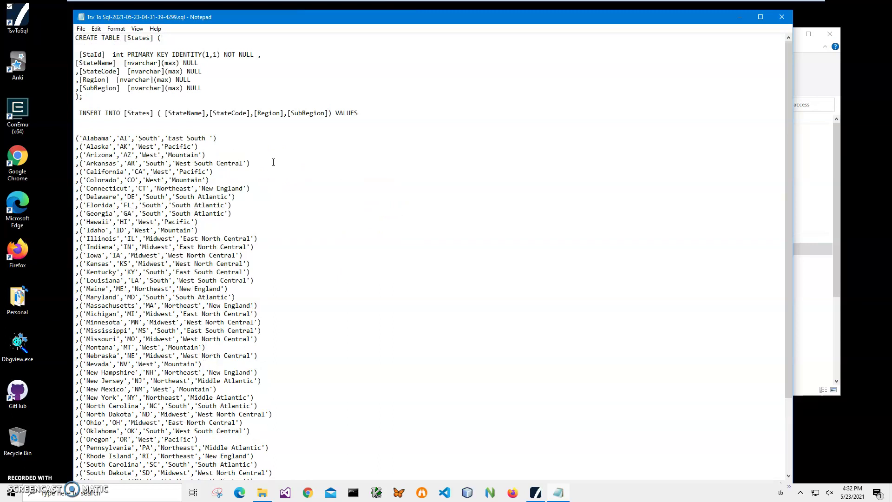
pyautogui.click(260, 135)
pyautogui.moveTo(139, 104); pyautogui.dragTo(77, 54)
pyautogui.click(241, 179)
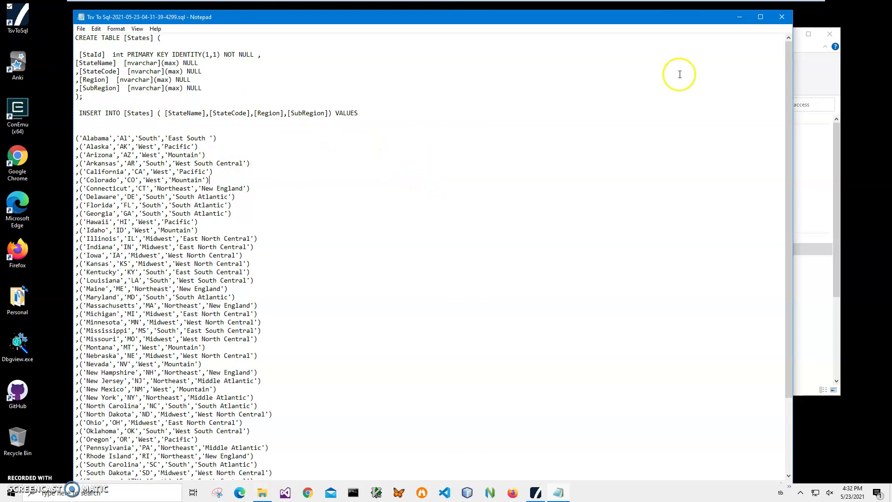